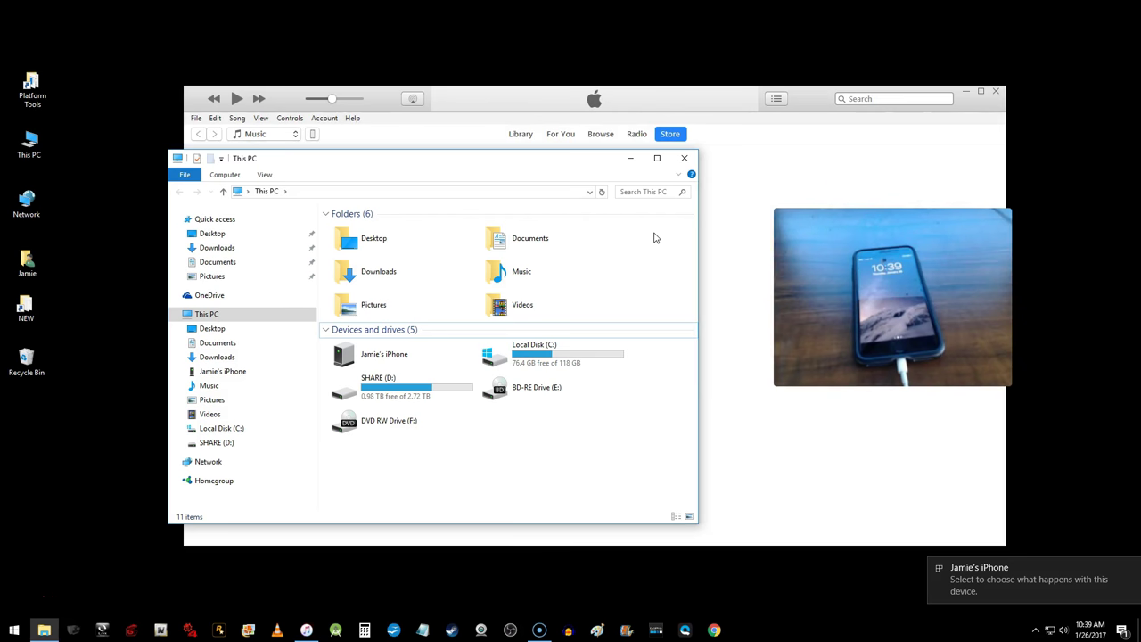
Step: Minimize the iTunes window and close the This PC window
click(968, 96)
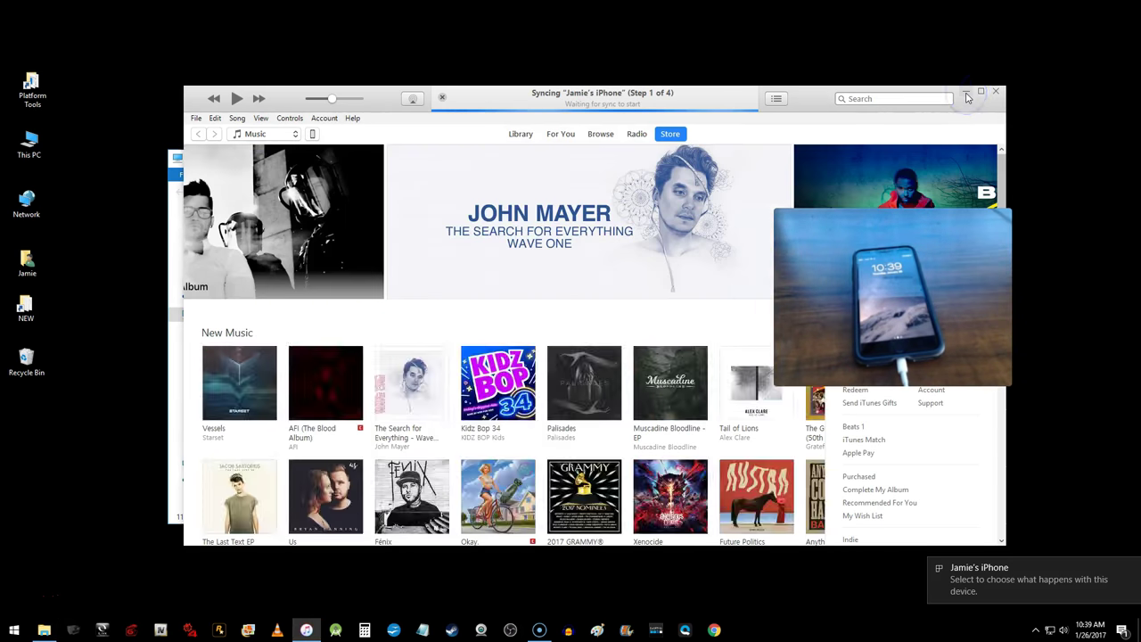
click(968, 96)
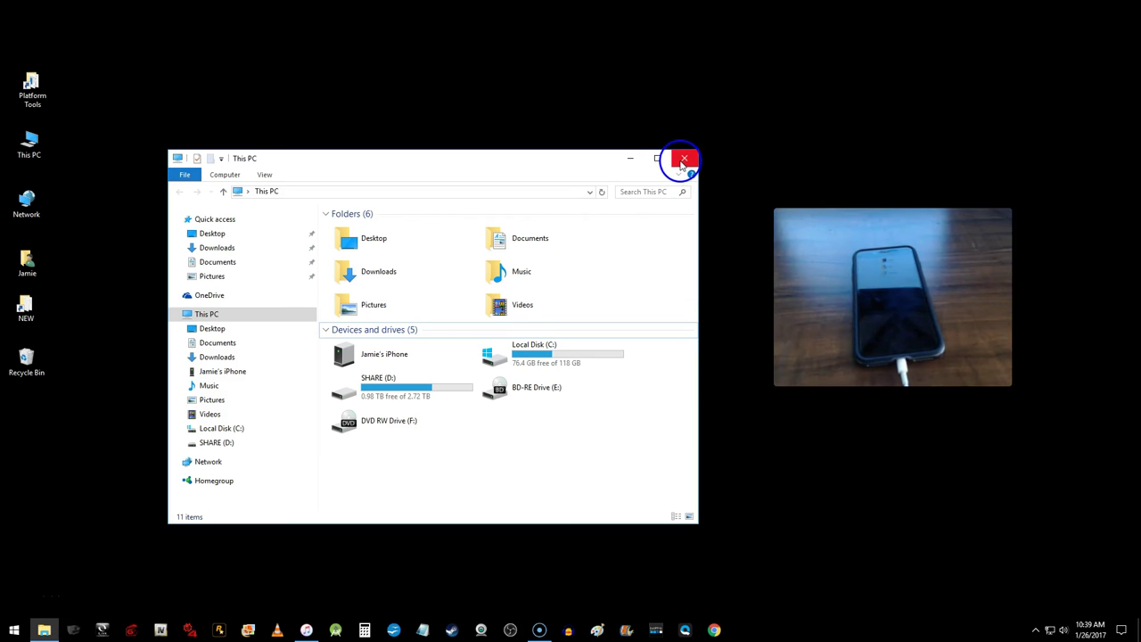
click(387, 355)
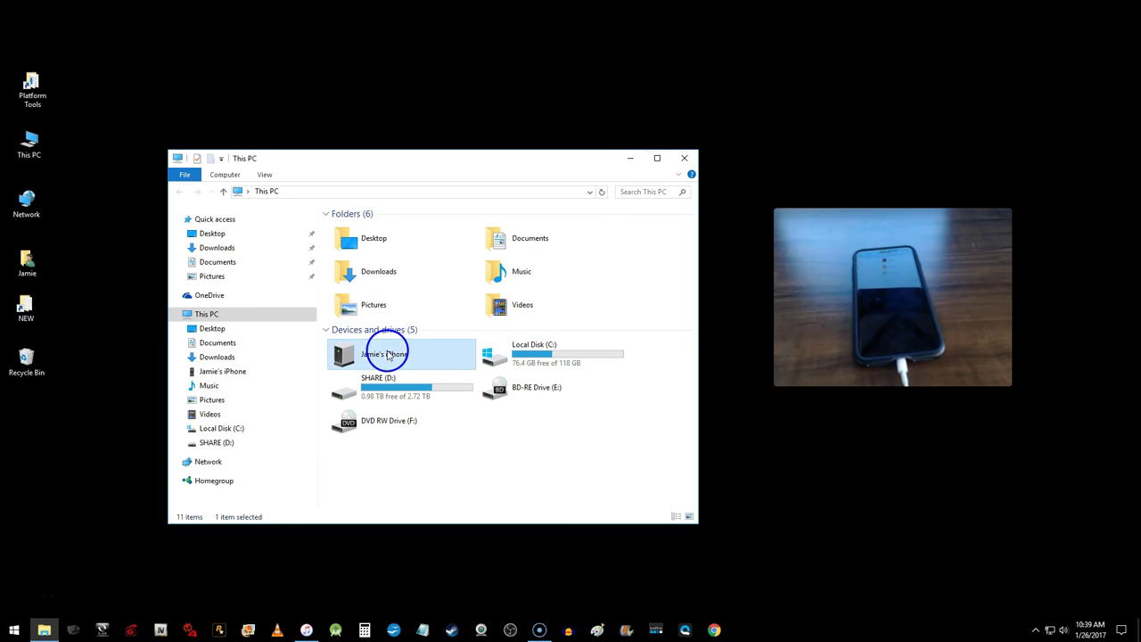
click(685, 159)
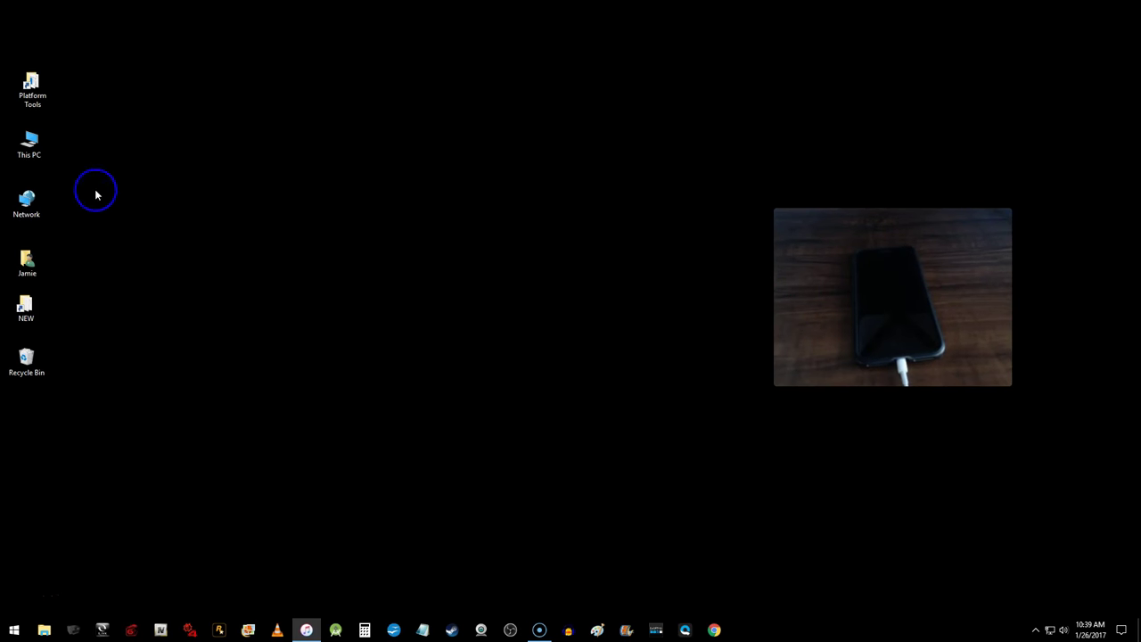
Step: Open This PC and browse the connected iPhone through Internal Storage and DCIM to the 100APPLE folder
click(29, 153)
double_click(29, 148)
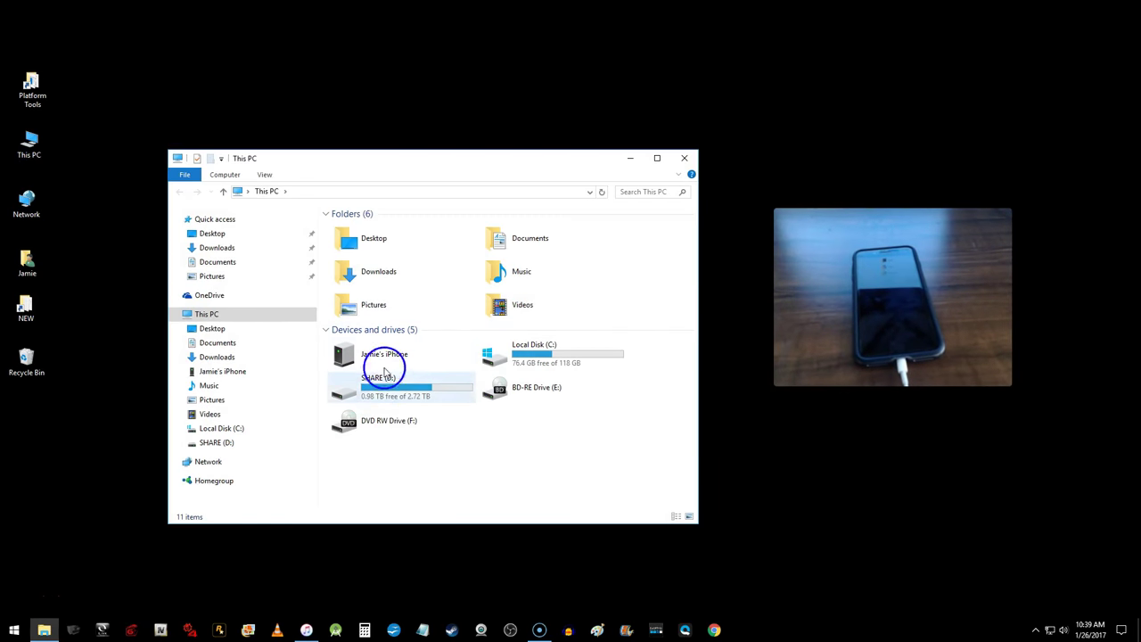
click(423, 356)
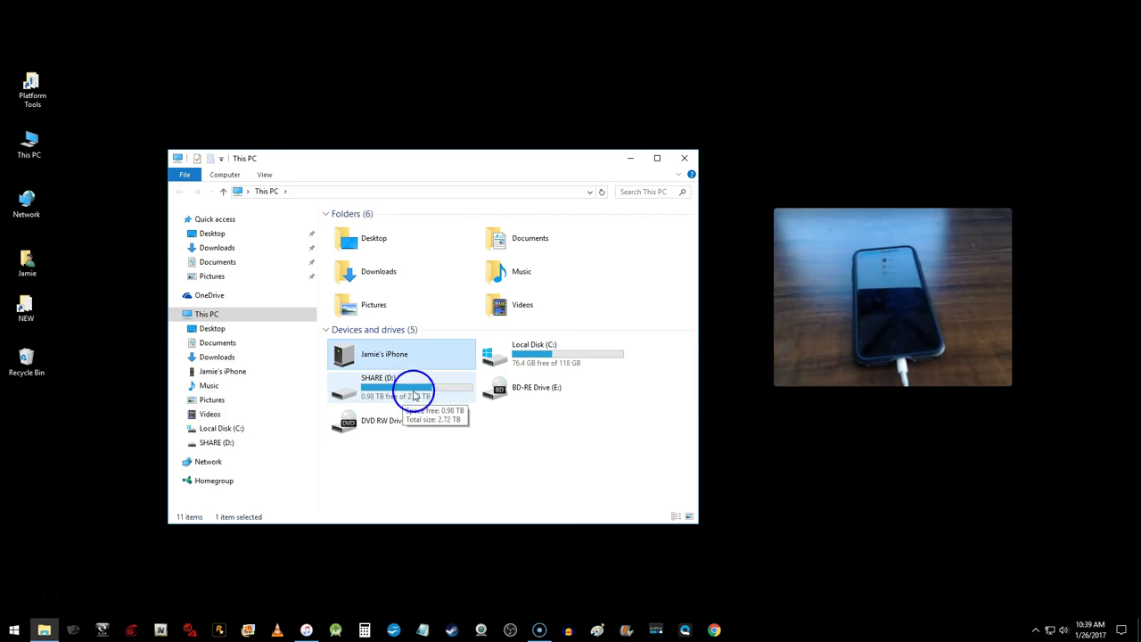
double_click(398, 350)
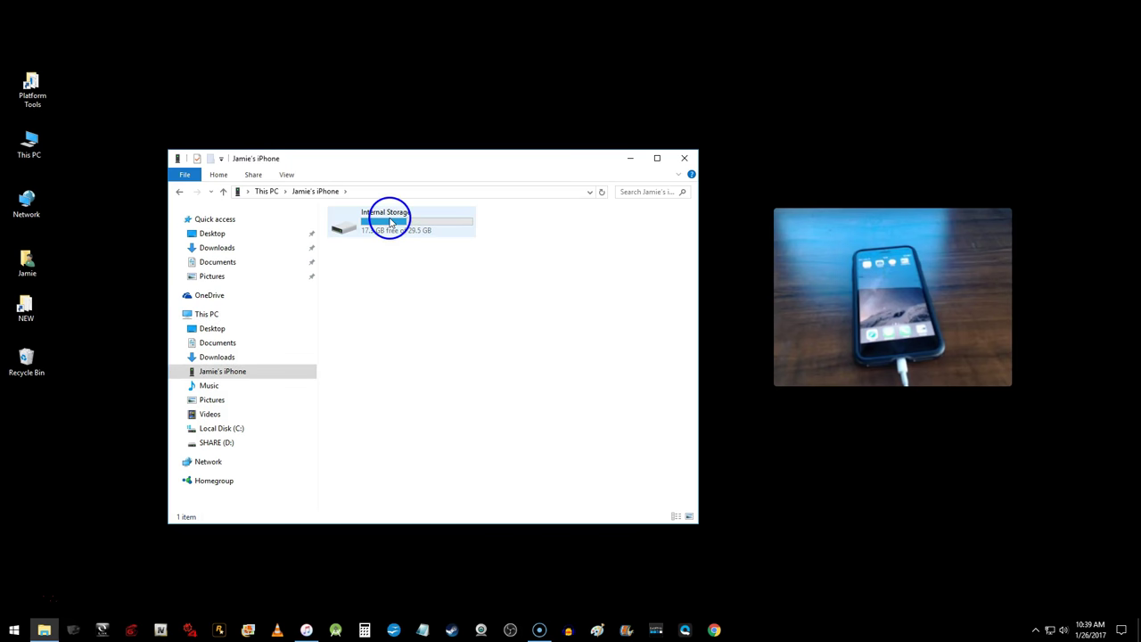
double_click(393, 223)
double_click(394, 223)
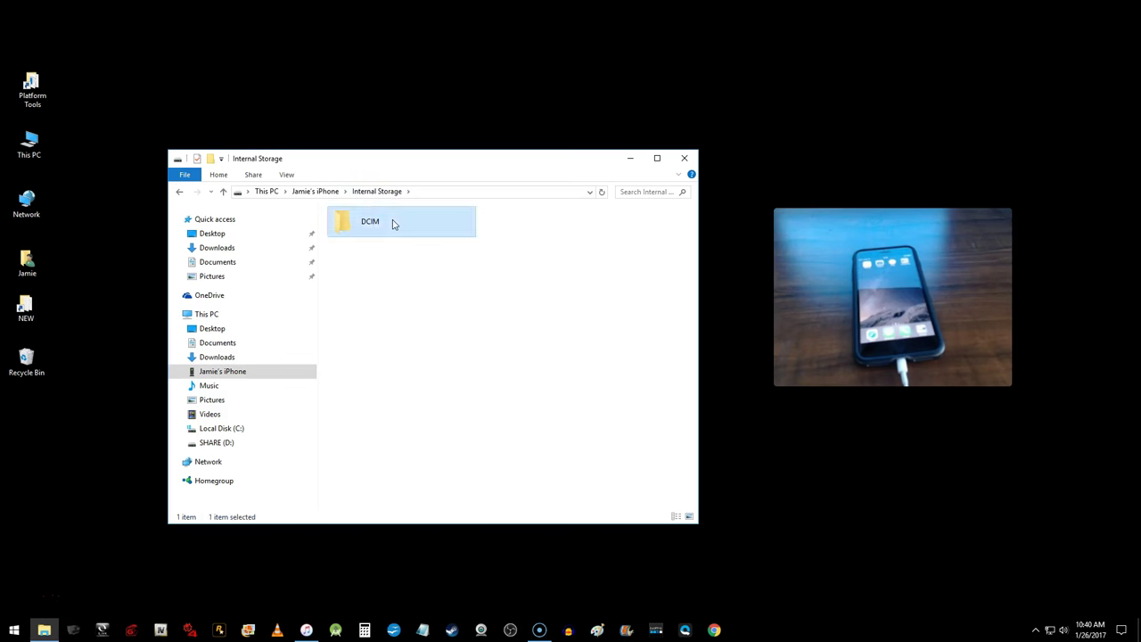
double_click(393, 223)
Step: Move the 100APPLE window aside and open the Pictures folder from the user's home folder in a second window
drag(386, 163, 520, 136)
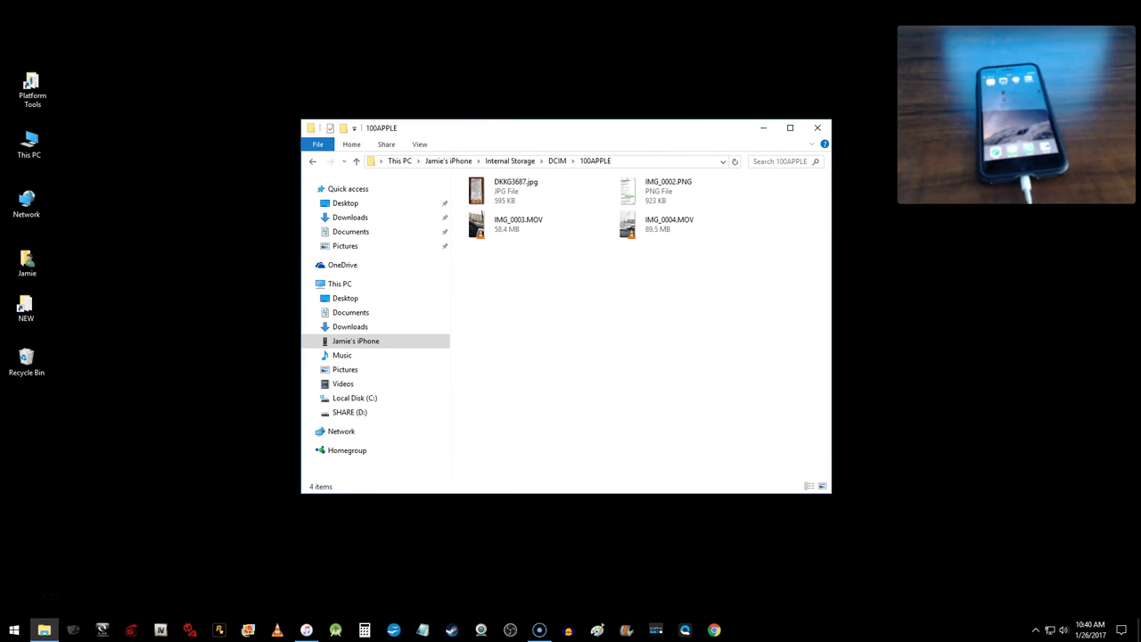
drag(670, 133, 714, 148)
click(36, 261)
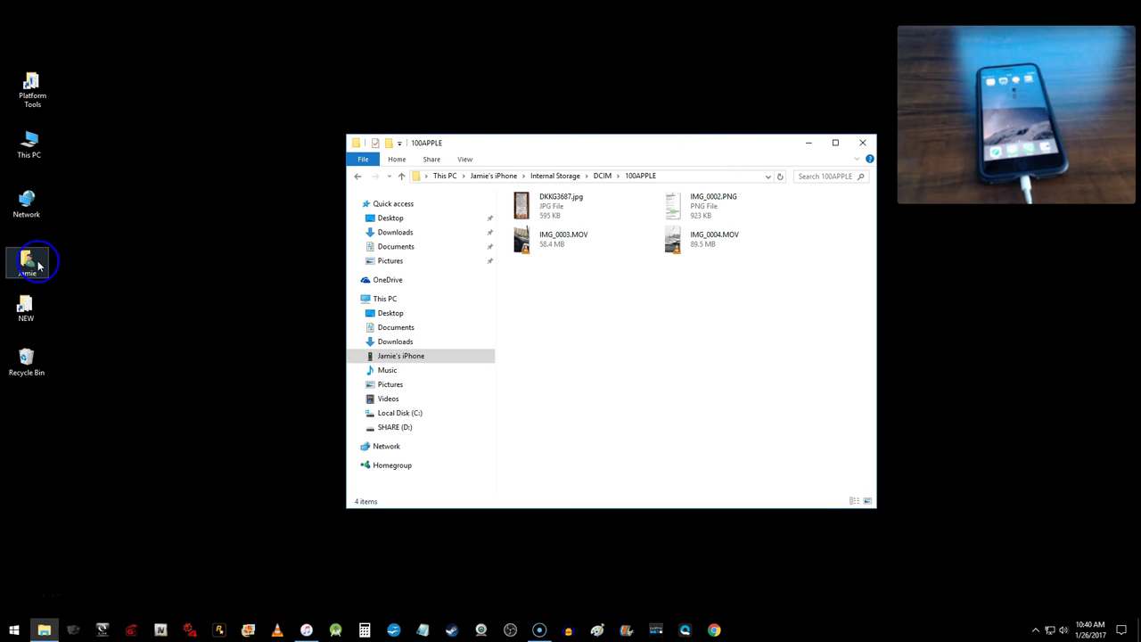
double_click(38, 264)
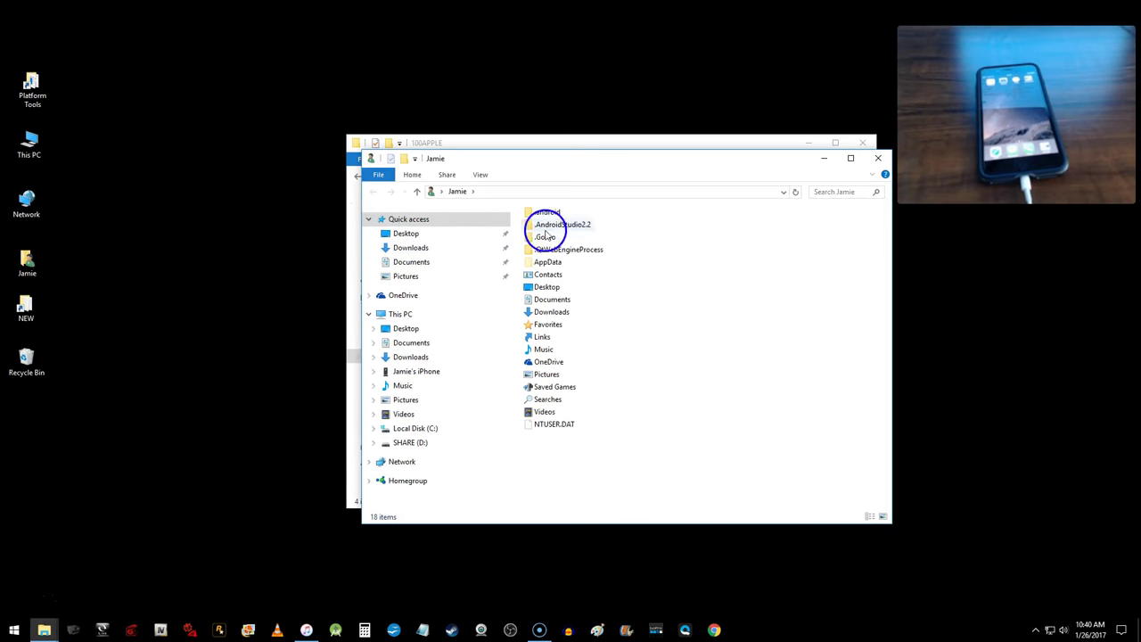
drag(588, 169, 254, 264)
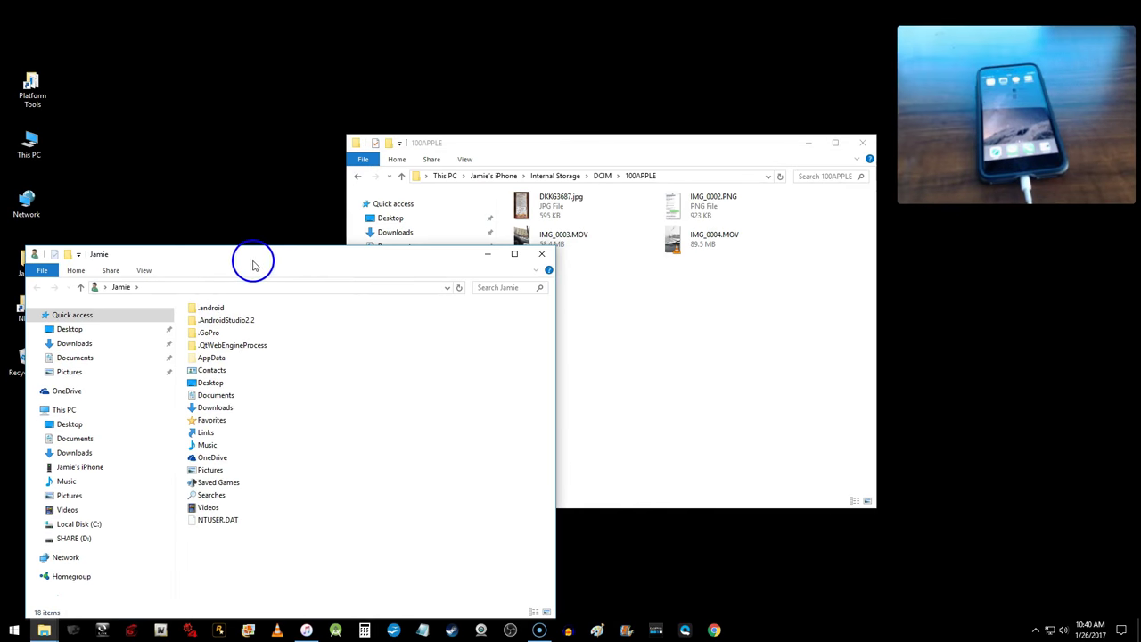
double_click(214, 469)
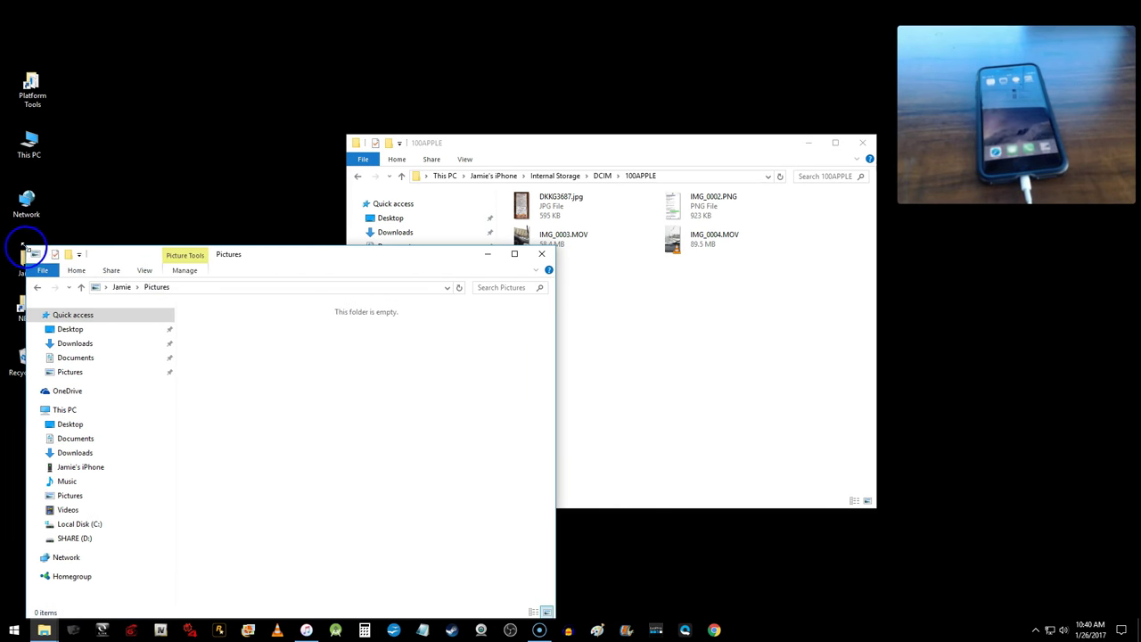
Step: Shrink the Pictures and 100APPLE windows and arrange them side by side
drag(27, 249, 195, 371)
drag(428, 383, 267, 193)
click(348, 134)
drag(347, 133, 453, 176)
drag(708, 191, 667, 158)
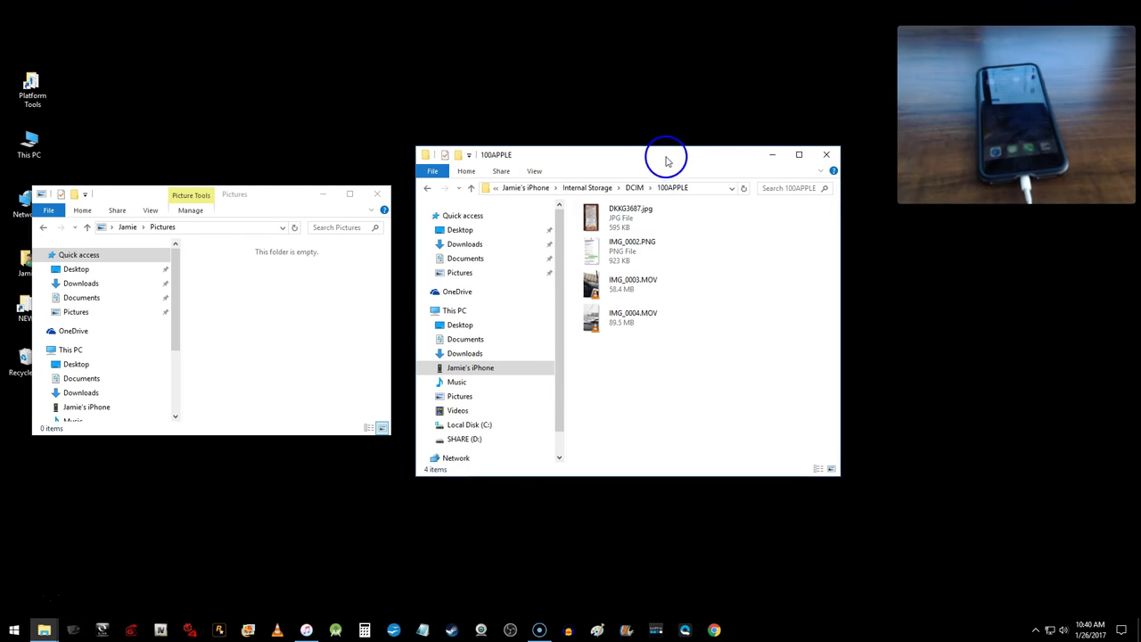
Step: Copy all four photo and video files from the iPhone's 100APPLE folder into the Pictures folder
click(628, 322)
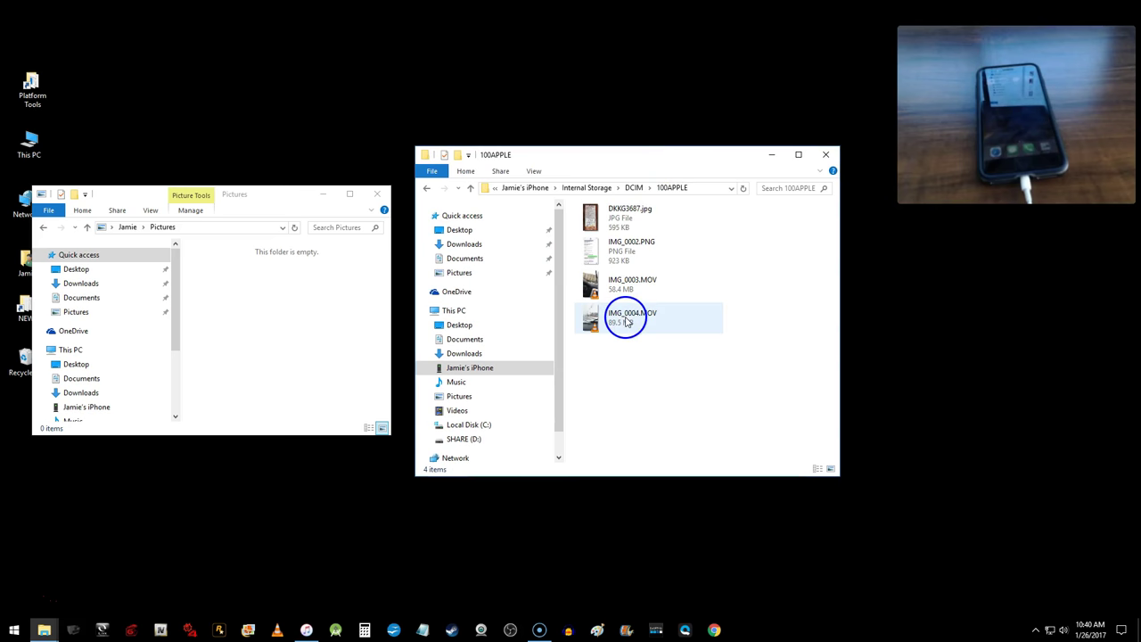
click(665, 375)
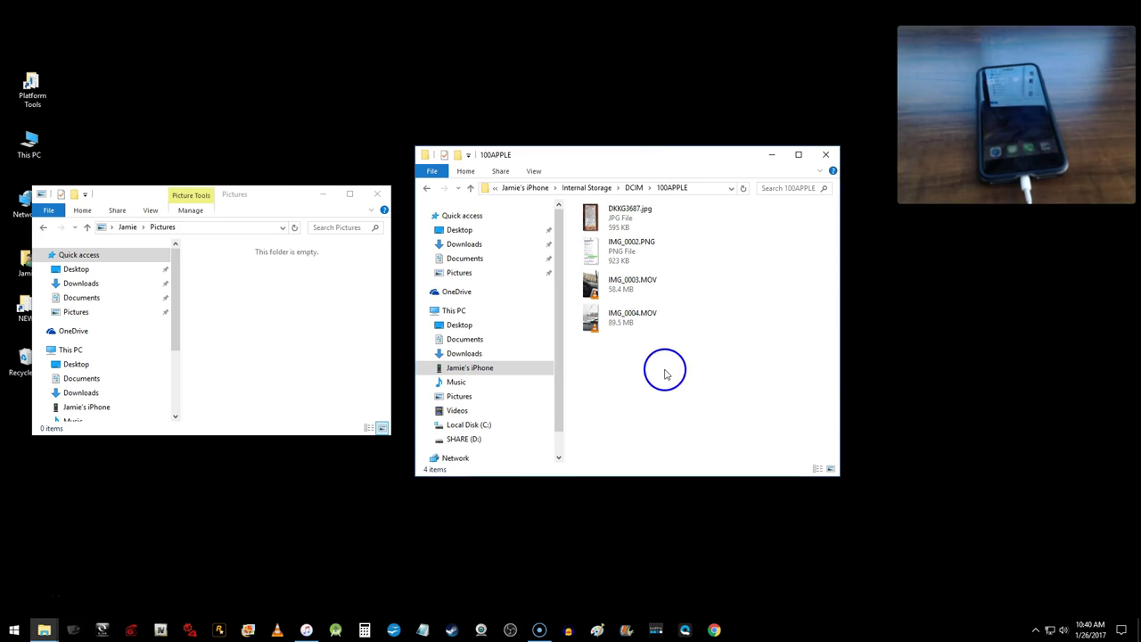
drag(653, 365, 618, 221)
right_click(620, 221)
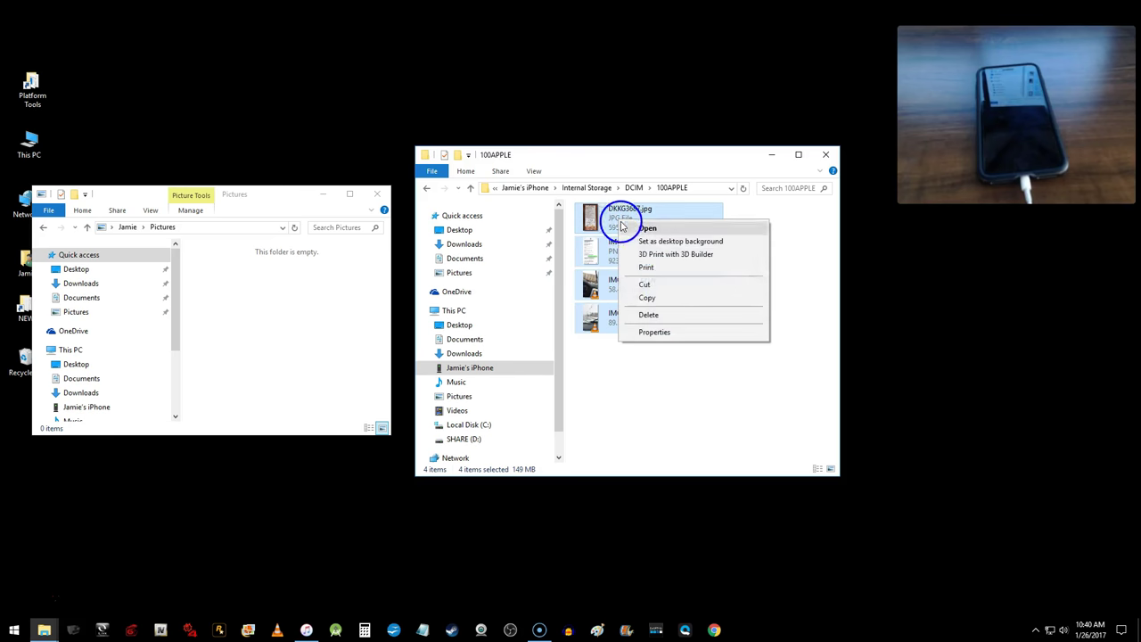
click(661, 302)
right_click(280, 309)
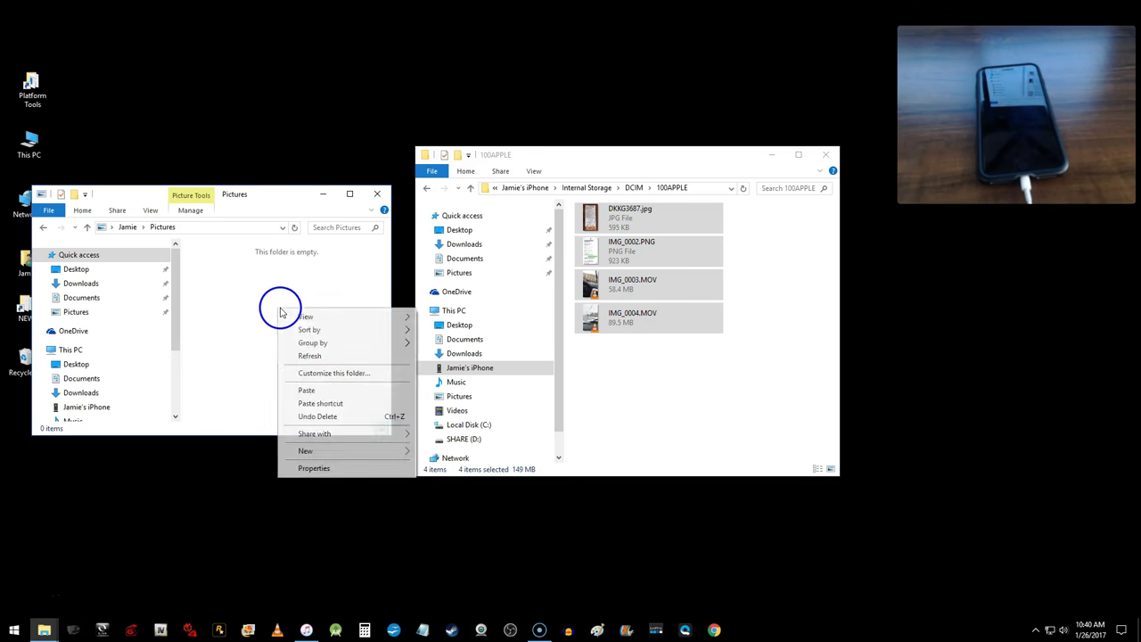
click(323, 389)
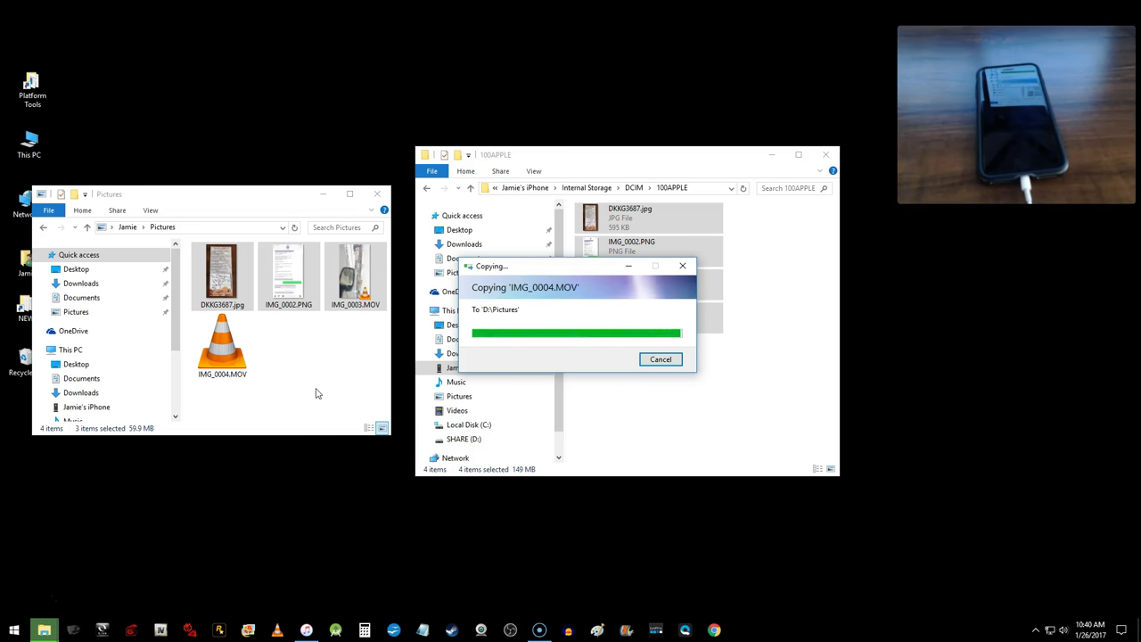
click(317, 389)
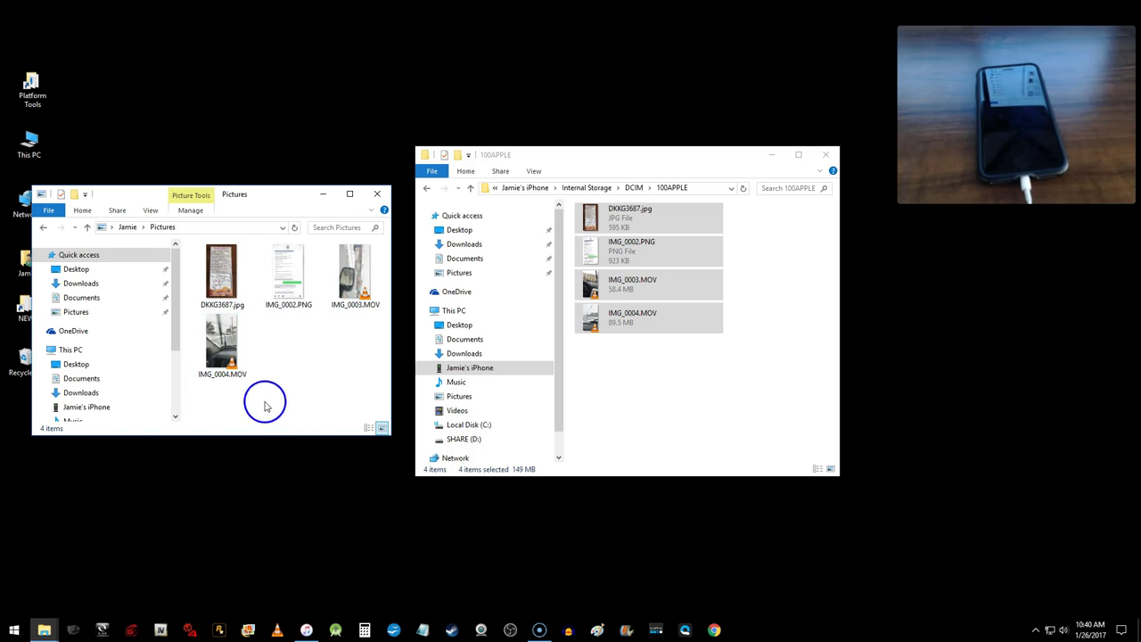
Step: Delete all four copied files from the Pictures folder and make its window narrower, uncovering the desktop icons
drag(298, 415, 310, 250)
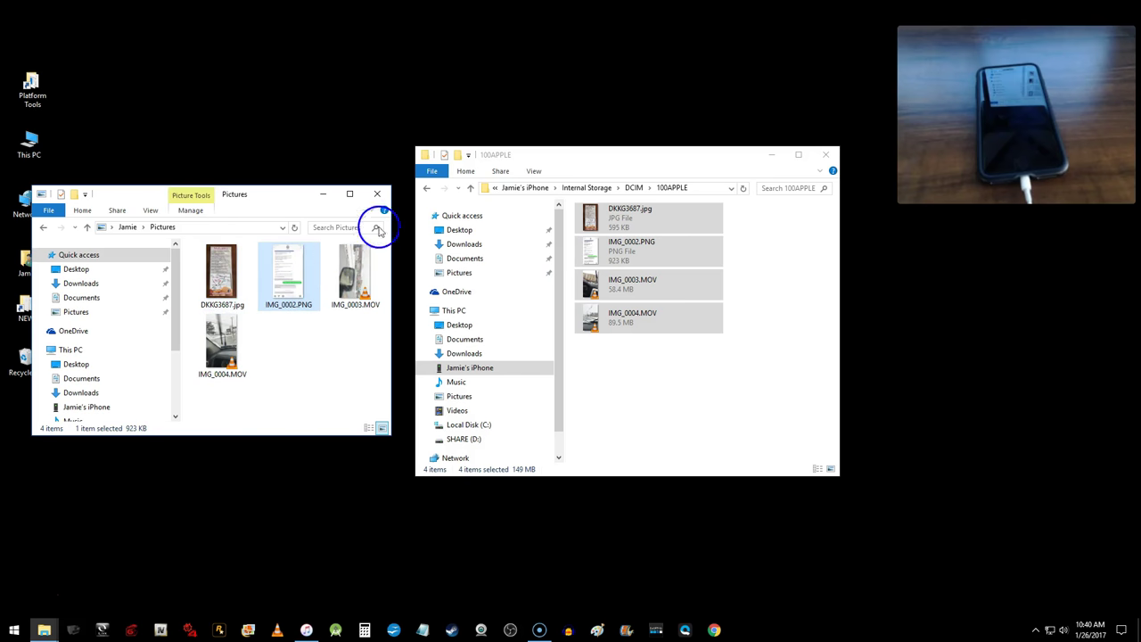
drag(368, 396, 232, 270)
right_click(232, 271)
click(280, 482)
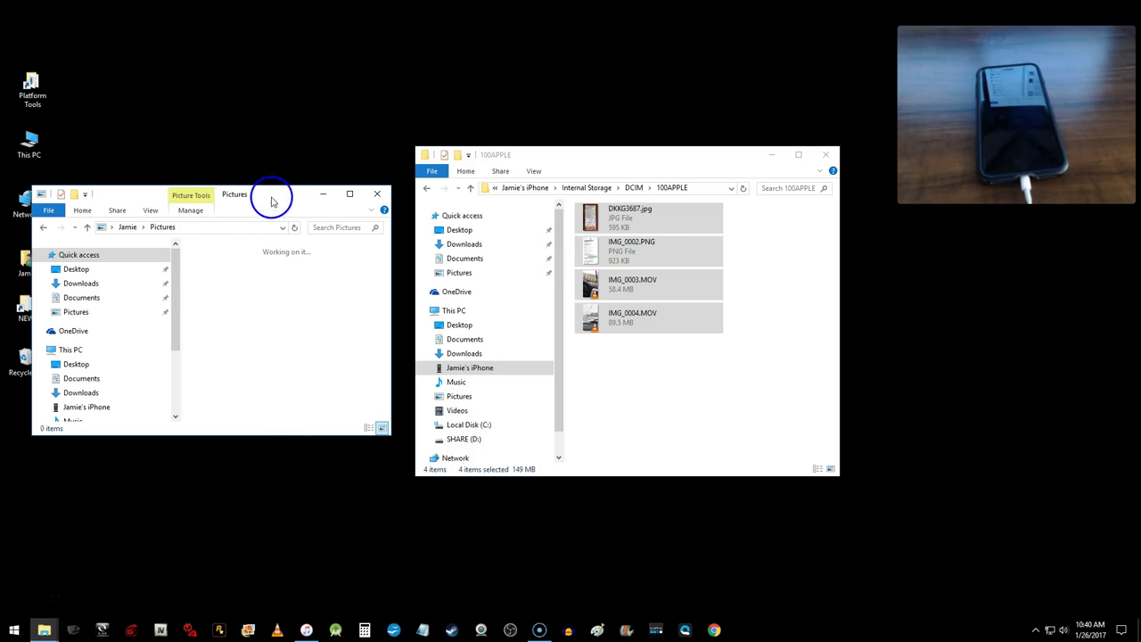
drag(37, 190, 107, 171)
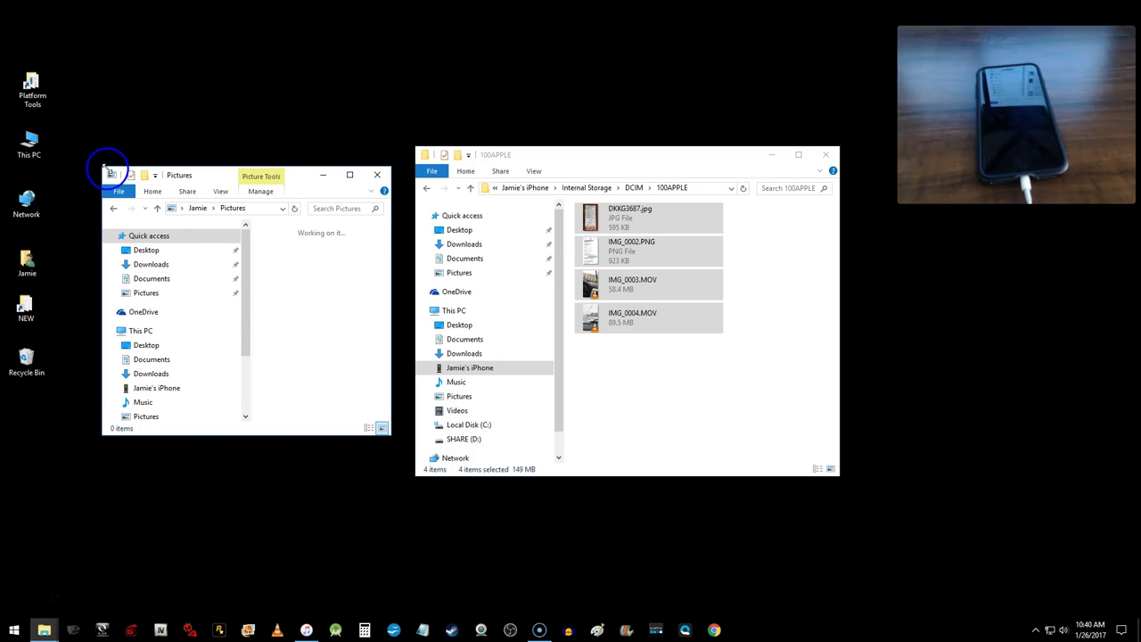
click(637, 357)
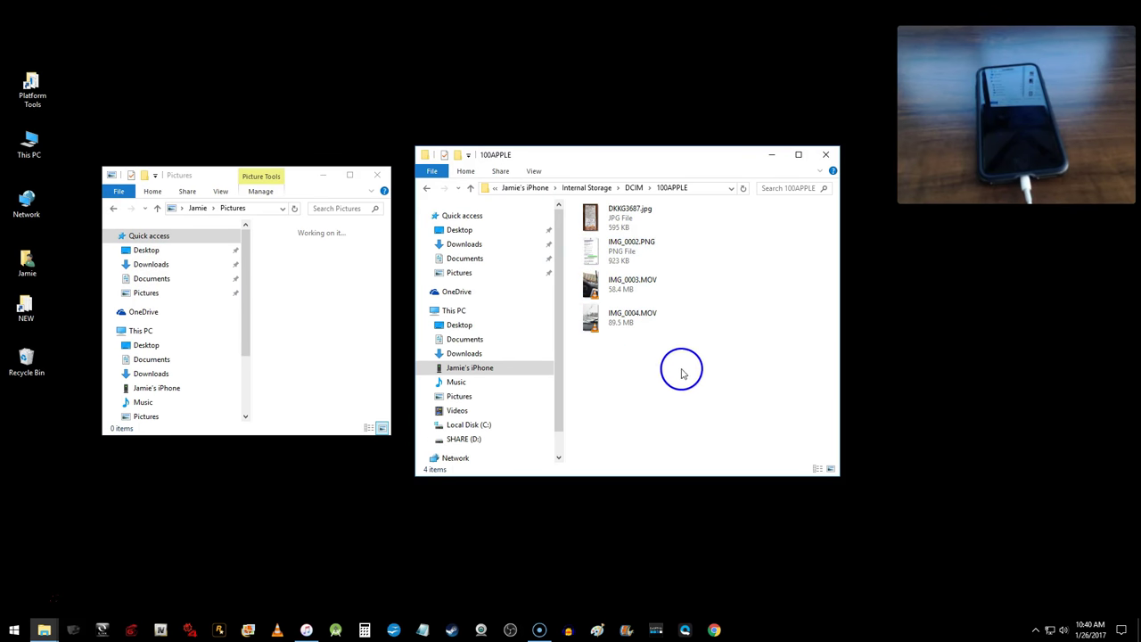
drag(673, 374, 611, 219)
right_click(620, 224)
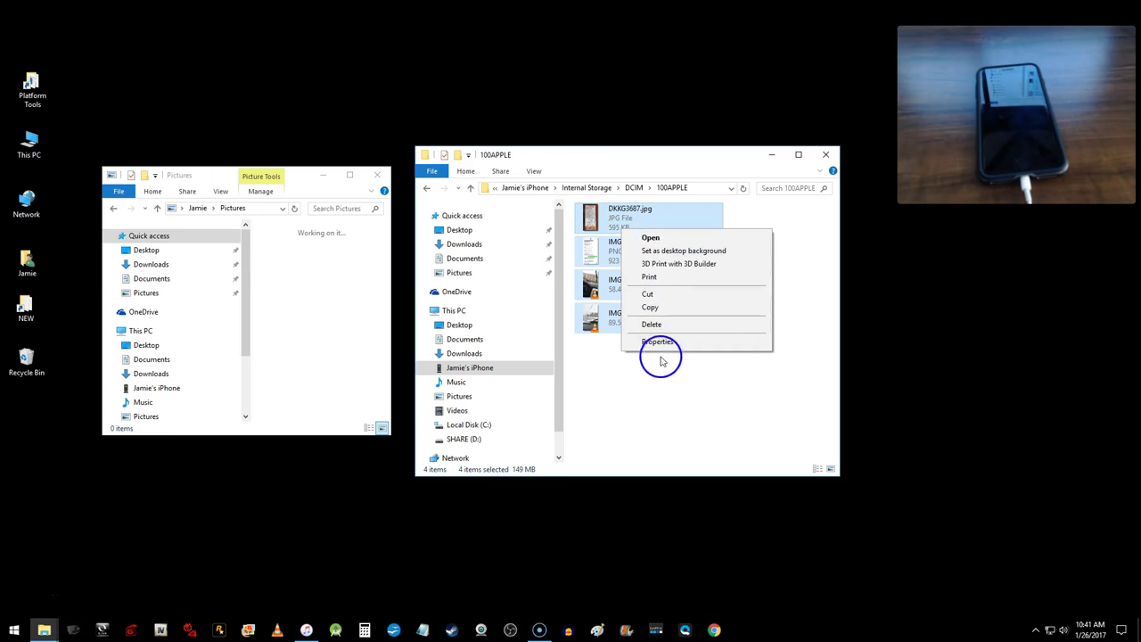
click(657, 397)
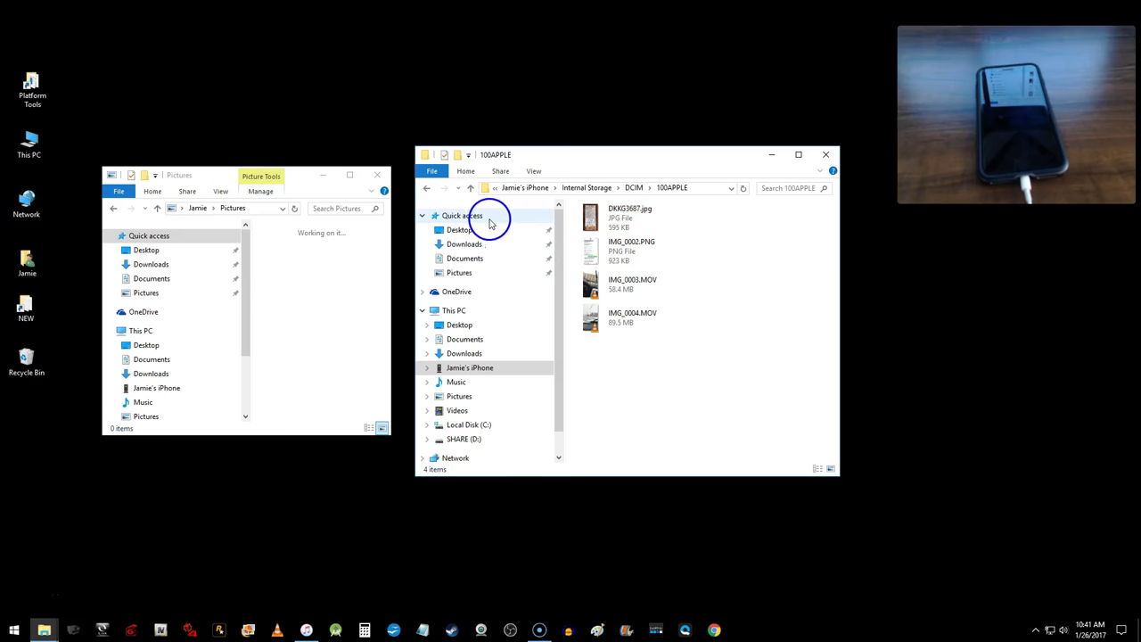
Step: Return the iPhone folder window to This PC, close the Pictures window, and reposition and enlarge the remaining window
click(428, 189)
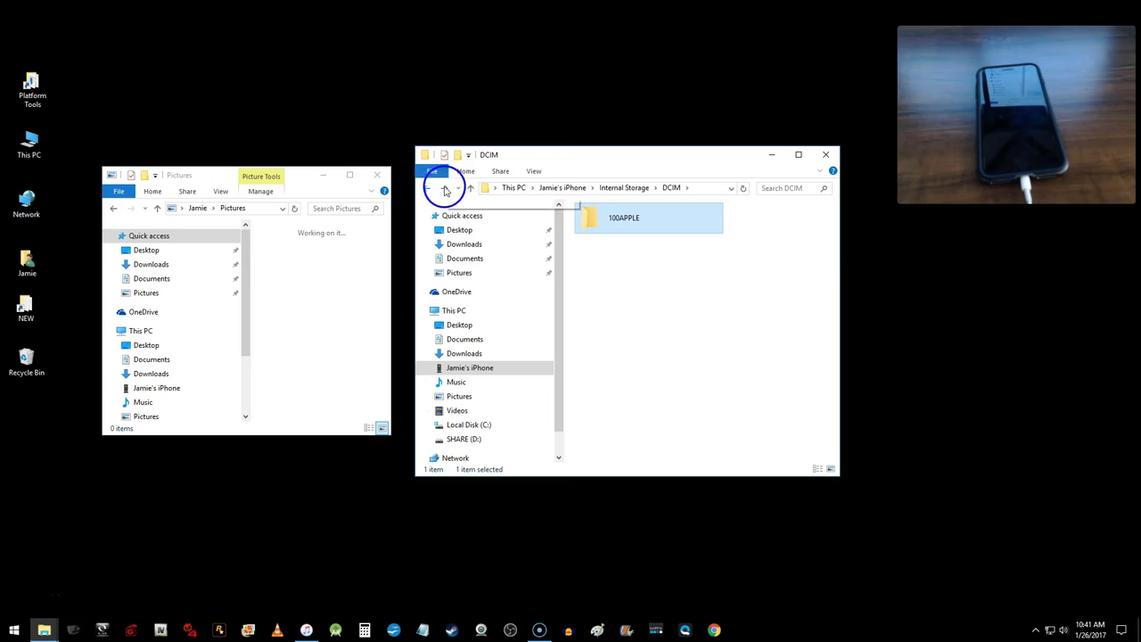
click(430, 189)
click(430, 189)
click(430, 189)
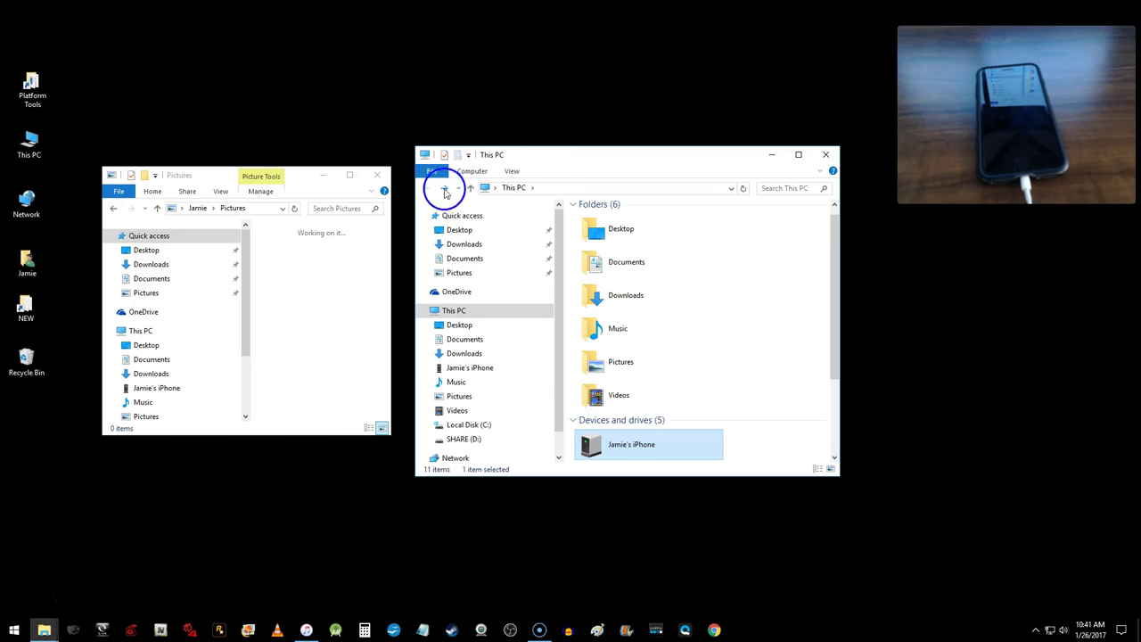
click(378, 182)
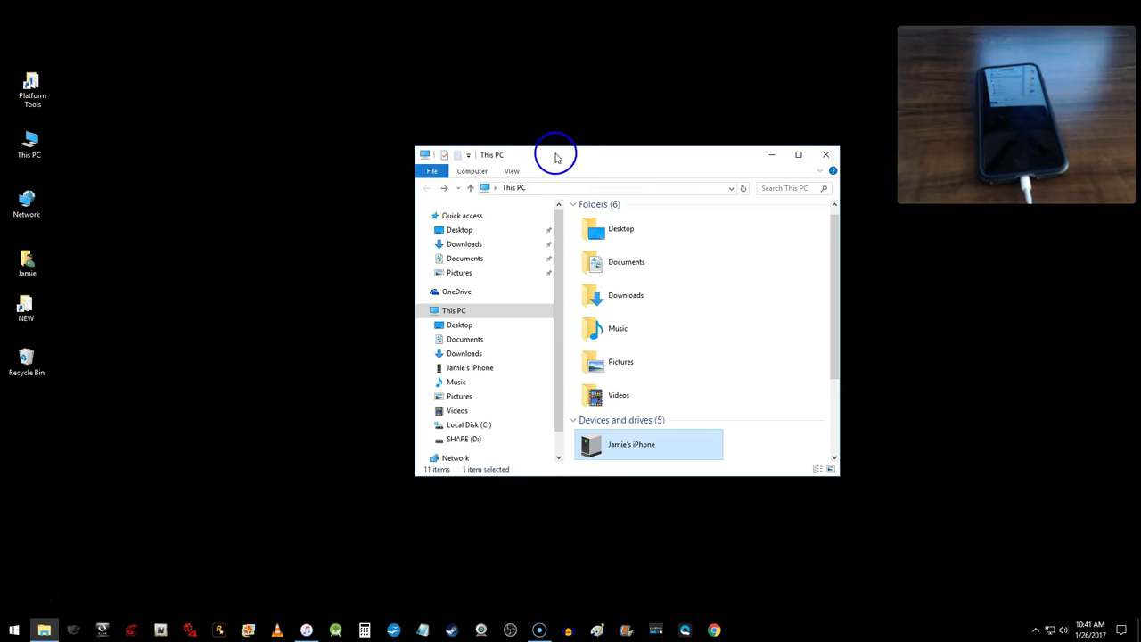
drag(555, 154, 288, 156)
drag(573, 479, 704, 495)
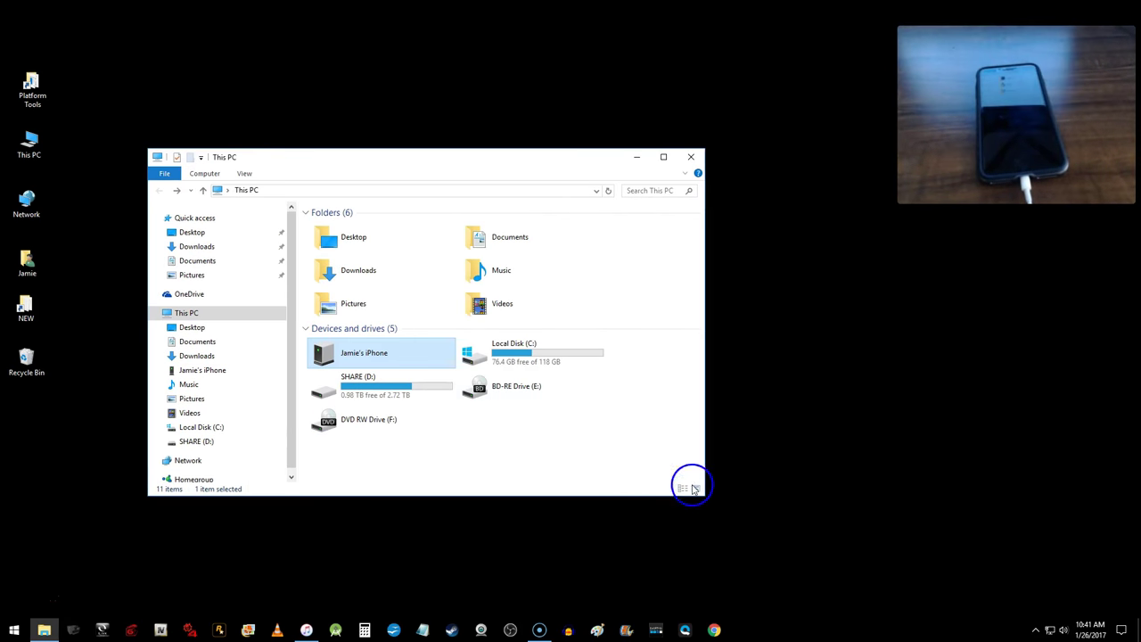
Step: Start importing pictures and videos from the iPhone and proceed with reviewing, organizing and grouping the items to import
right_click(374, 355)
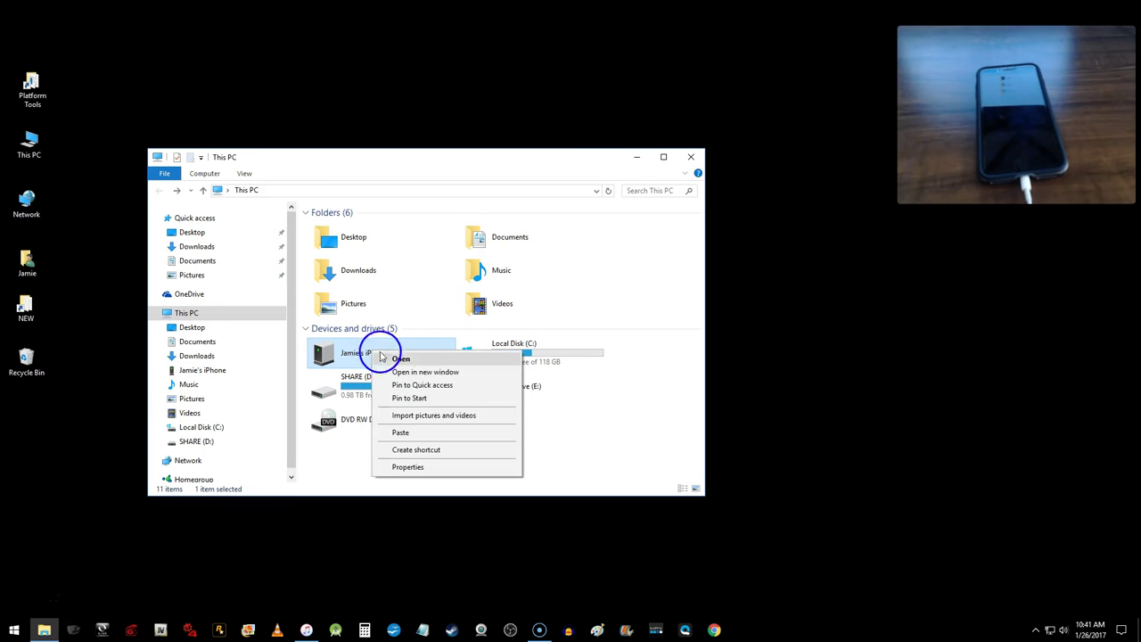
click(426, 418)
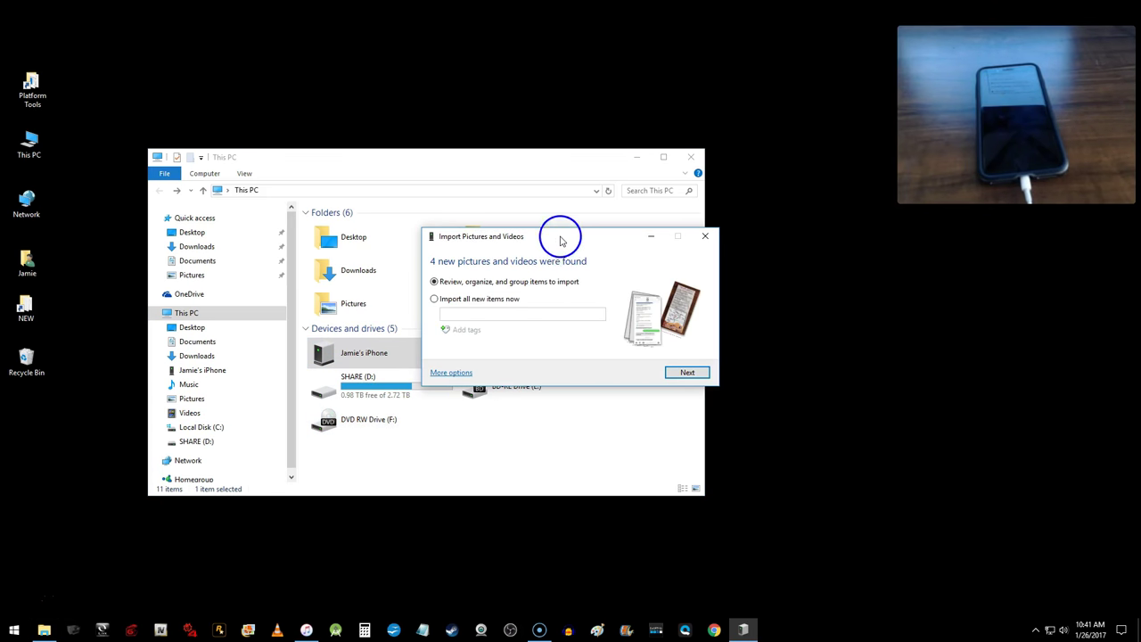
drag(561, 237, 478, 254)
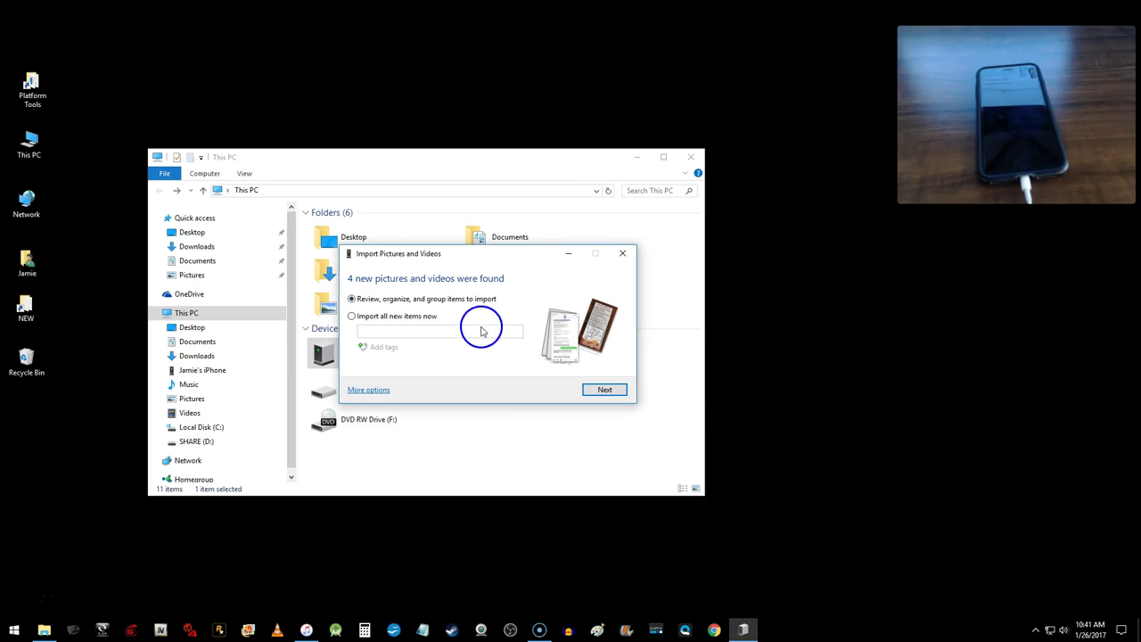
click(614, 391)
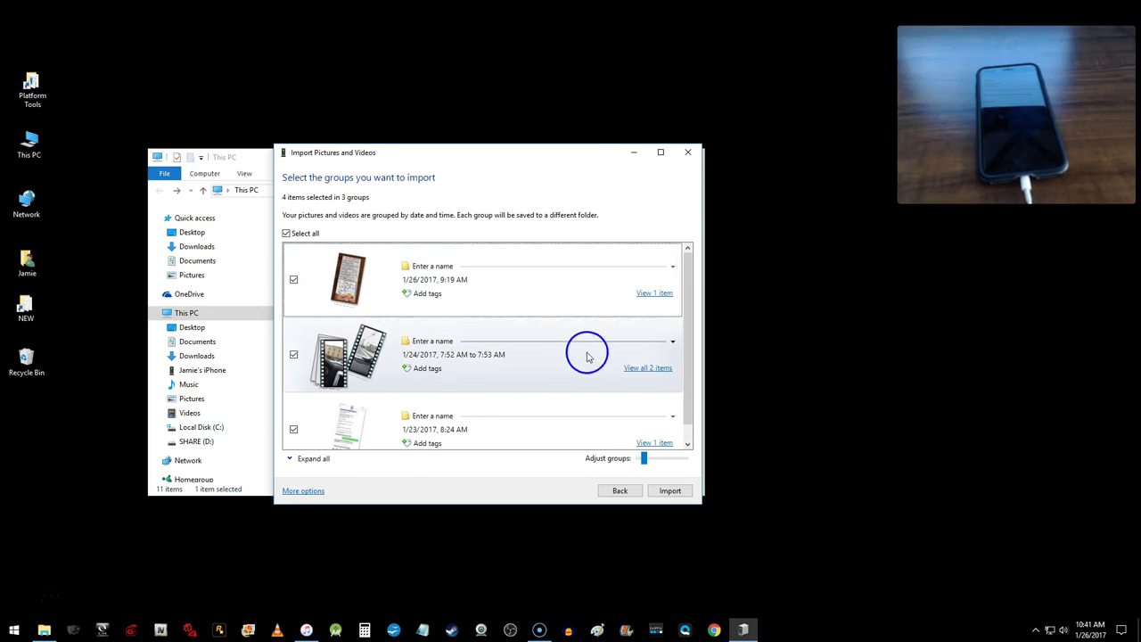
mouse_move(690, 306)
mouse_down()
mouse_move(692, 338)
mouse_move(693, 294)
mouse_up()
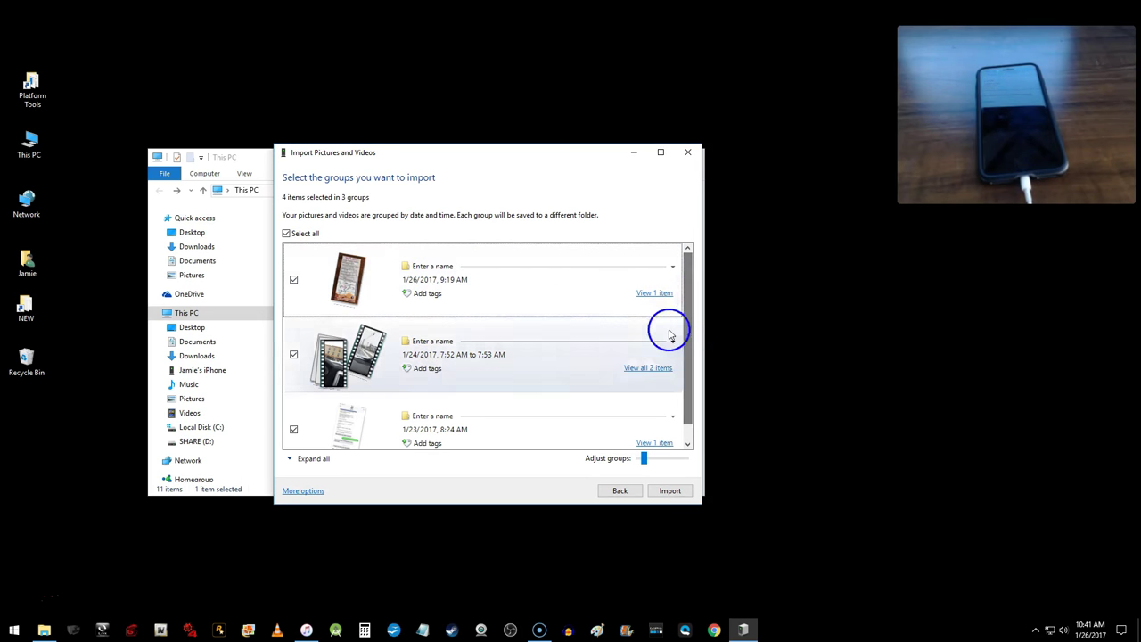
Step: Review and accept the import settings without changes, and import all selected groups of pictures and videos from the iPhone
click(307, 491)
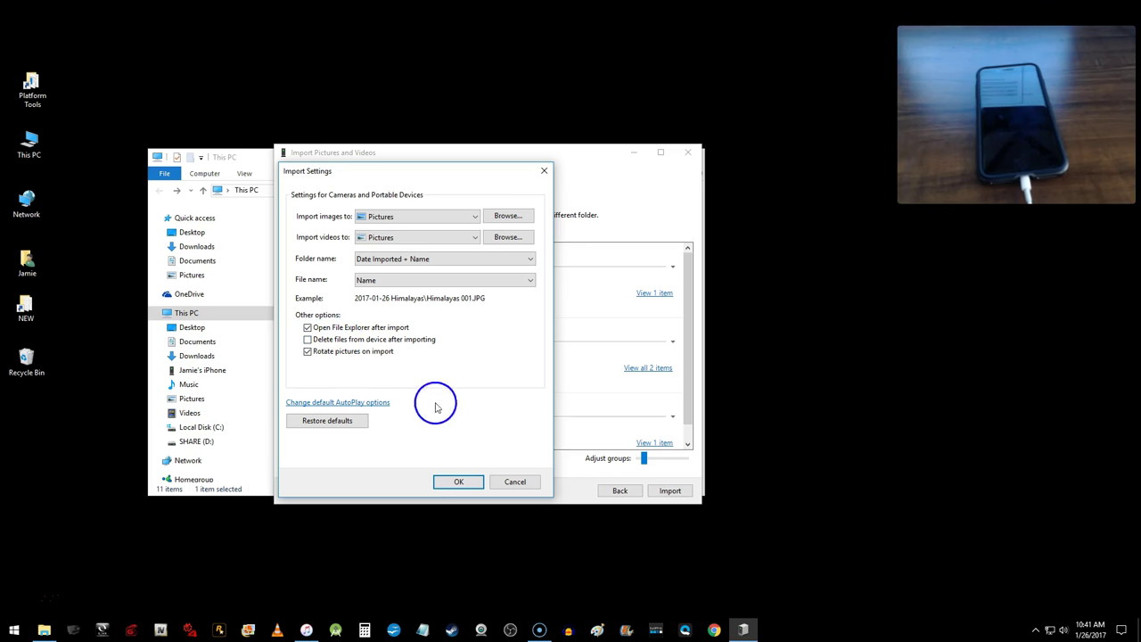
click(461, 482)
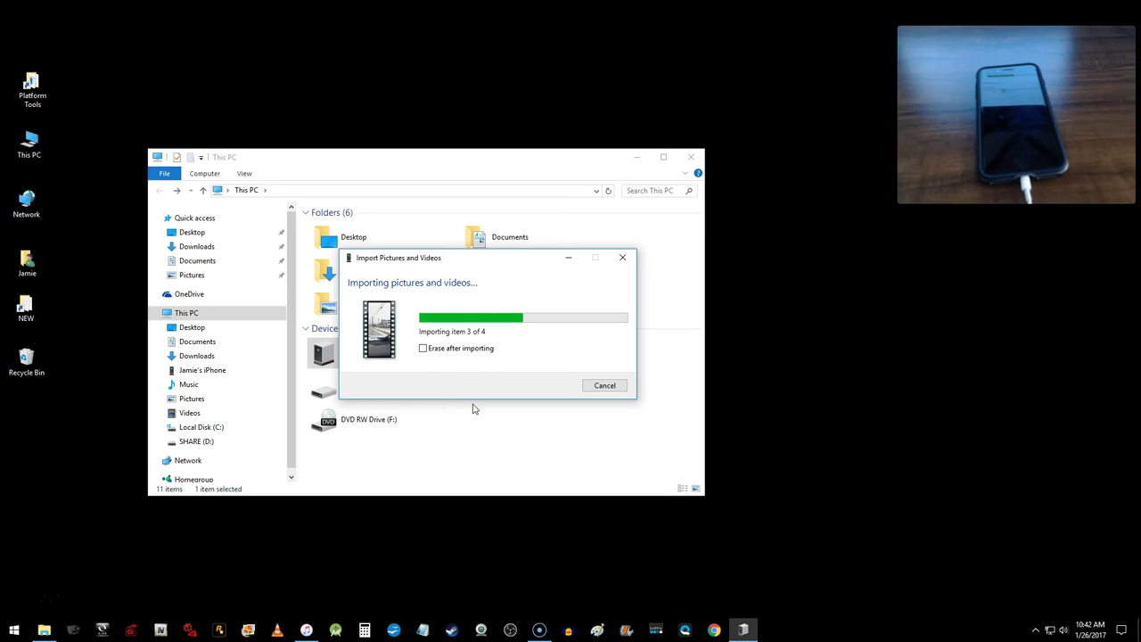
click(473, 409)
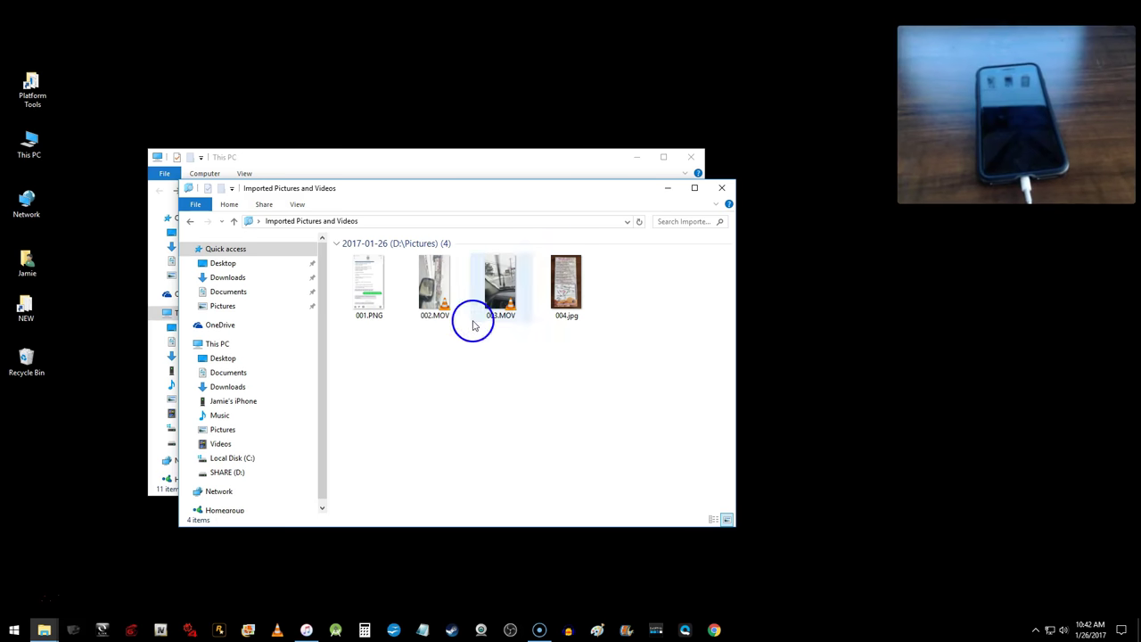
Step: Move the Imported Pictures and Videos window slightly and close it, and clear the selection in the This PC window
mouse_move(448, 189)
mouse_down()
mouse_move(449, 200)
mouse_move(449, 181)
mouse_up()
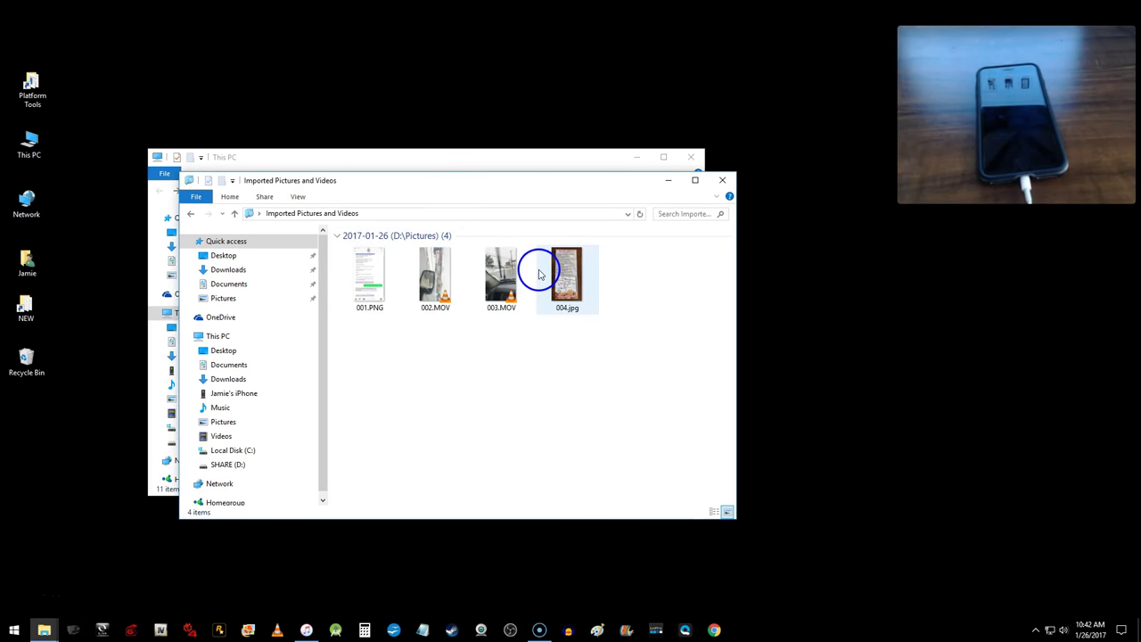
click(723, 180)
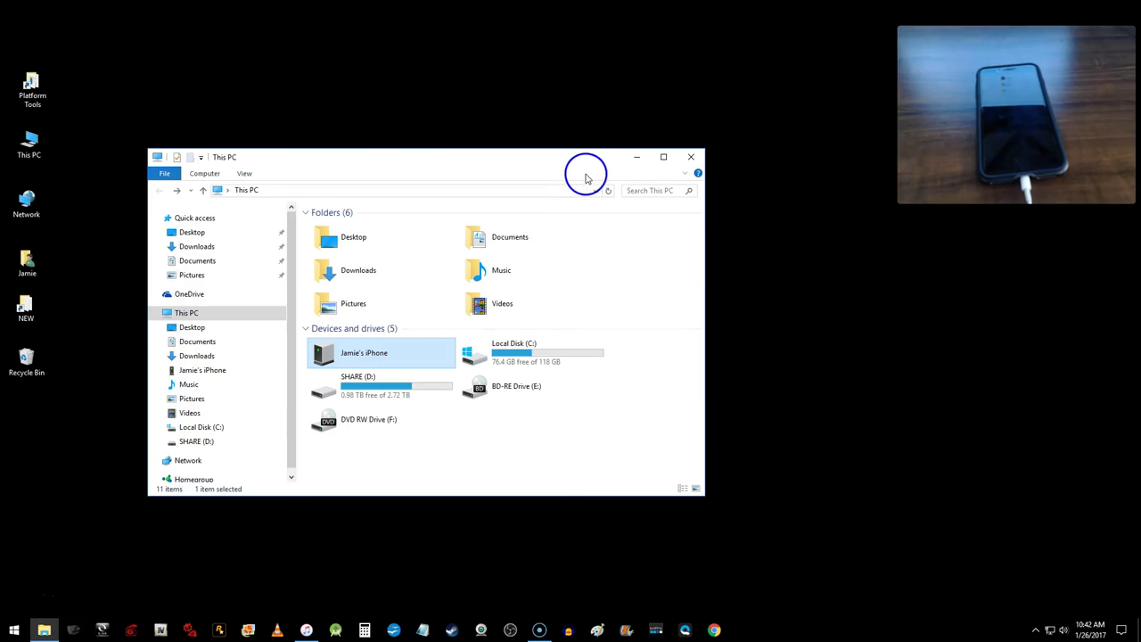
click(576, 306)
click(567, 452)
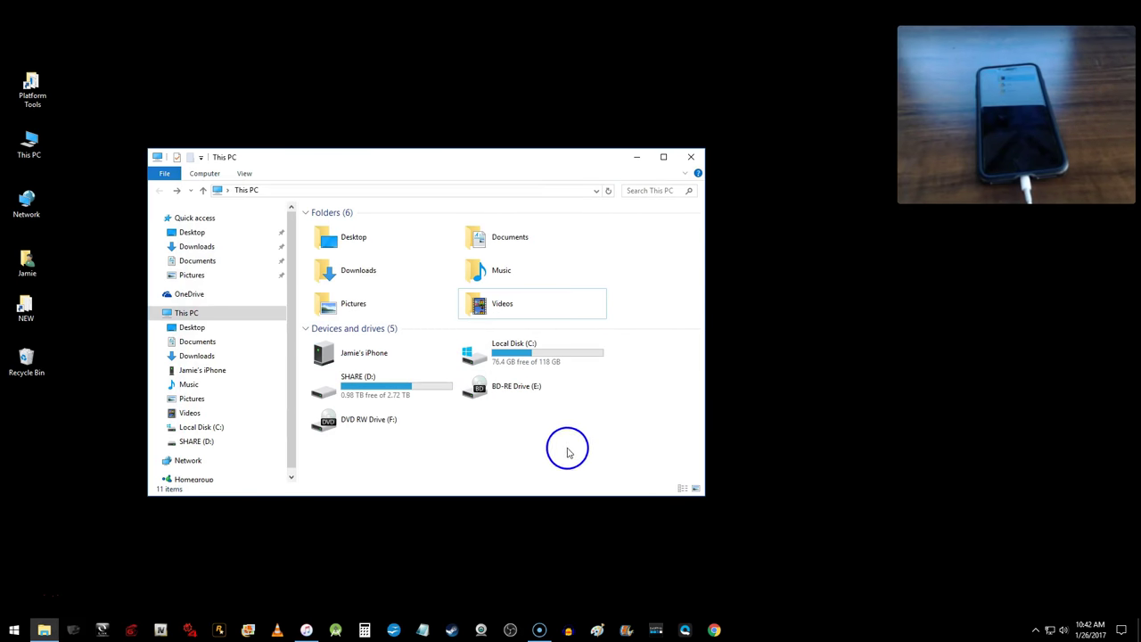
Step: Check the imported files in the 2017-01-26 folder inside Pictures, and return to This PC with nothing selected
click(361, 306)
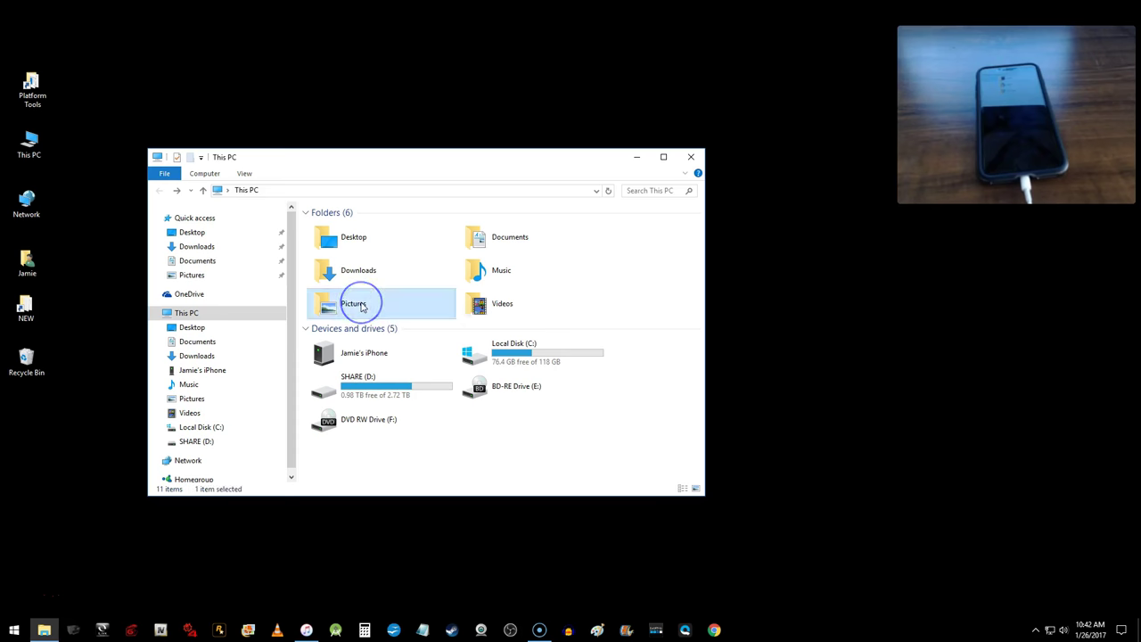
double_click(361, 306)
click(342, 239)
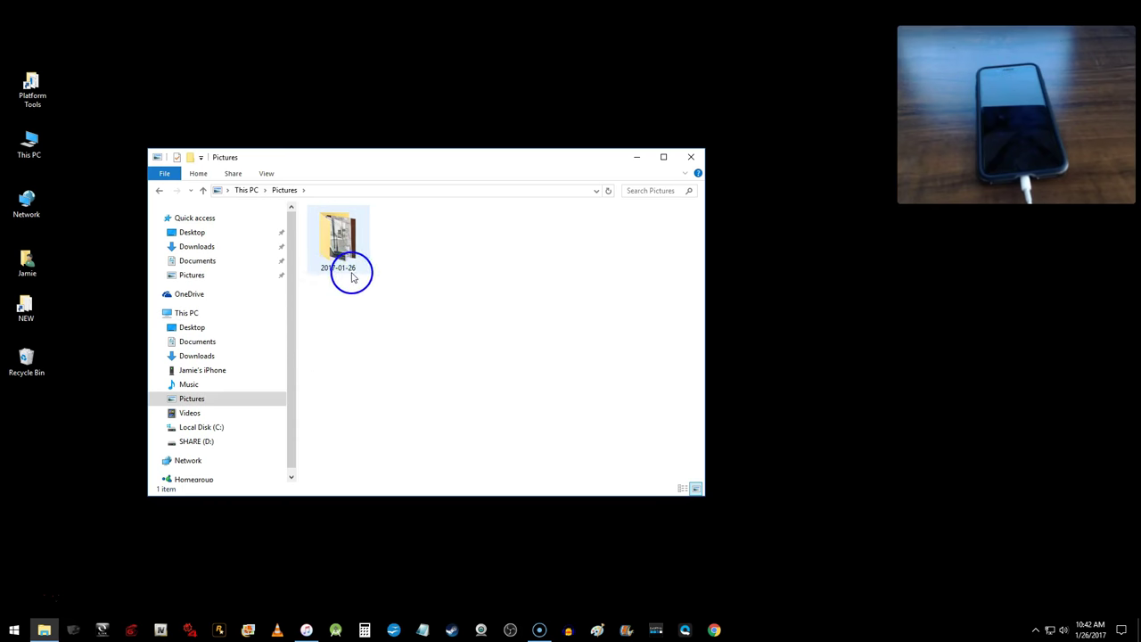
double_click(351, 273)
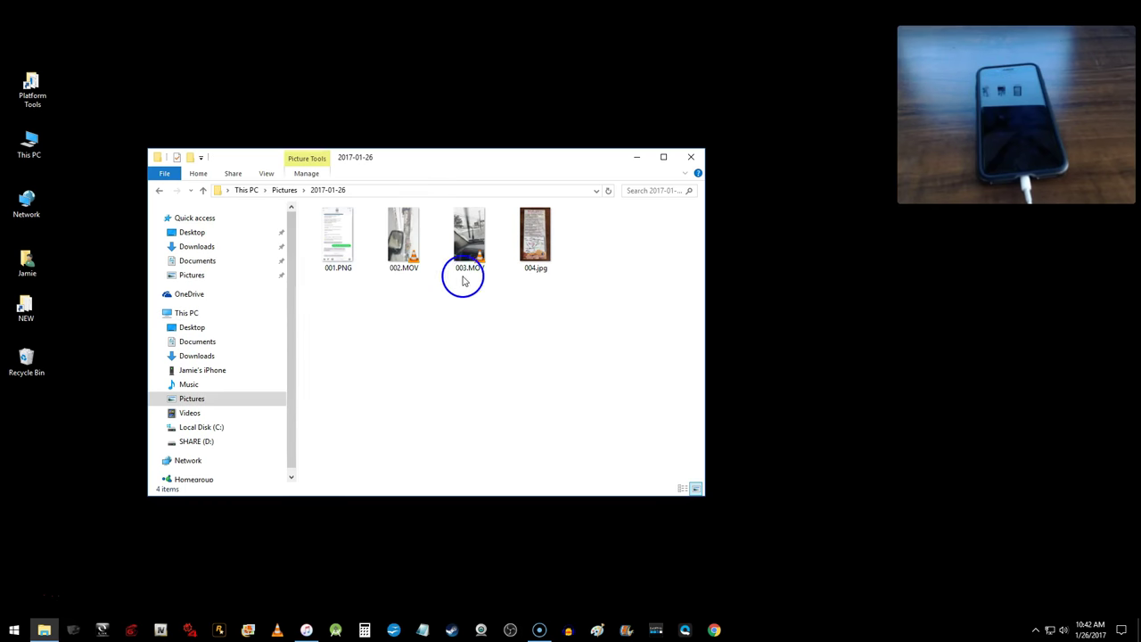
click(160, 192)
click(160, 193)
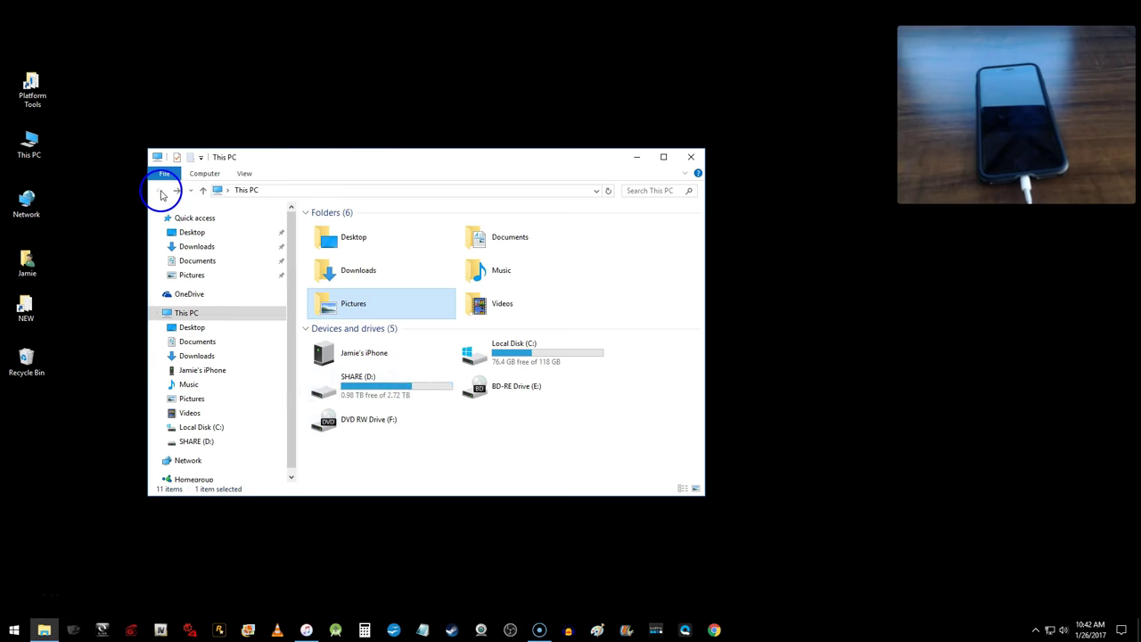
click(486, 452)
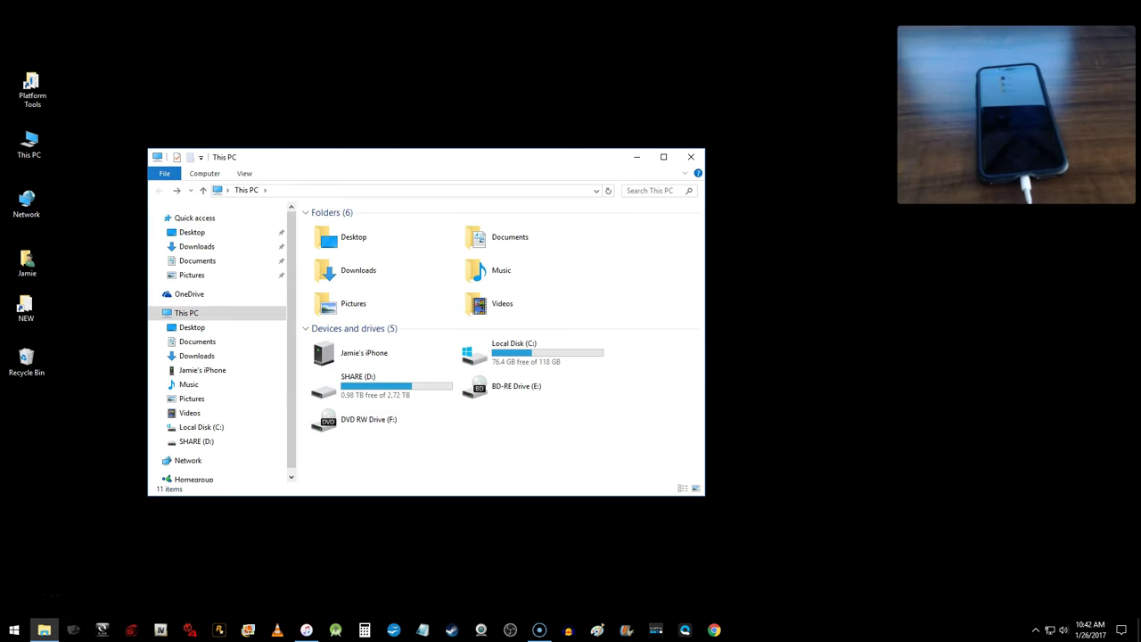